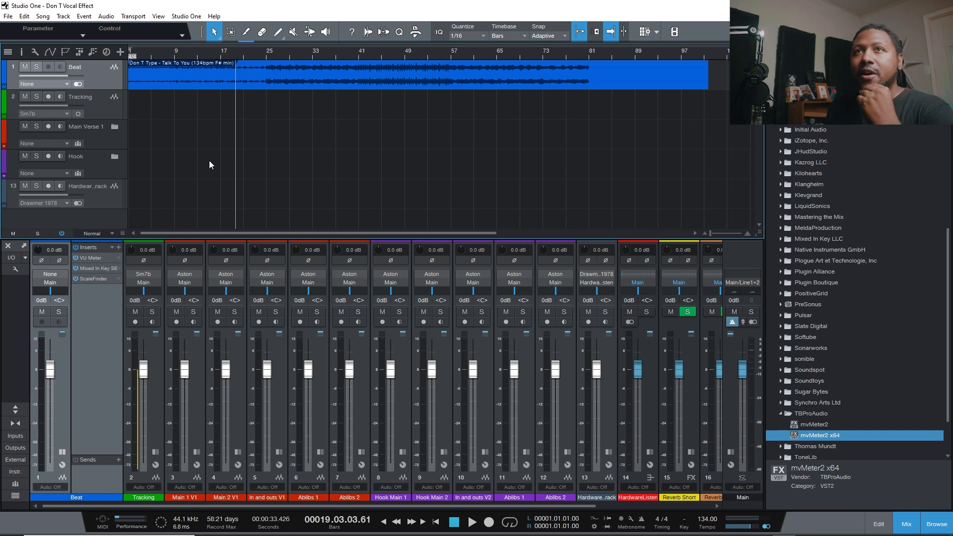
- Play the beat from bar 25 and jump playback ahead to bar 41 to audition the louder section
left_click(242, 55)
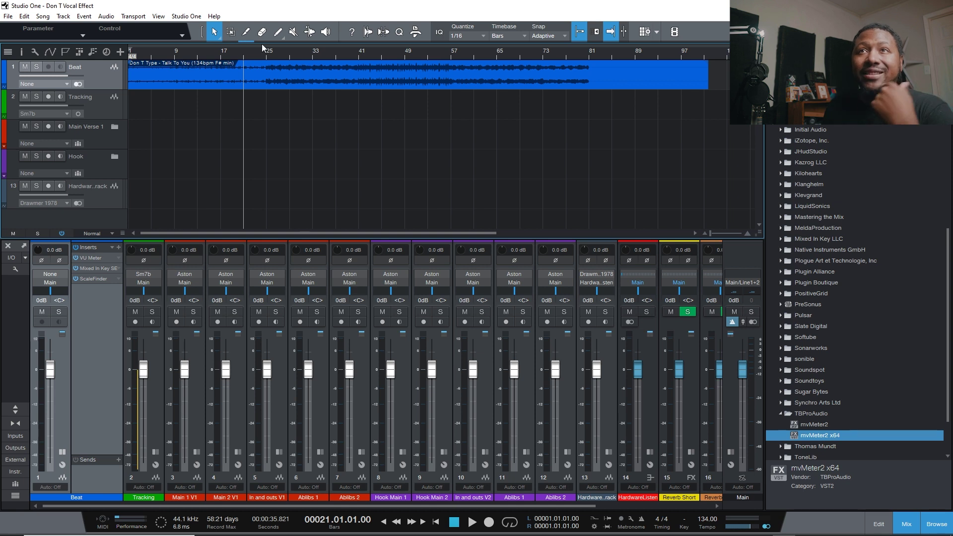
left_click(268, 55)
key("space")
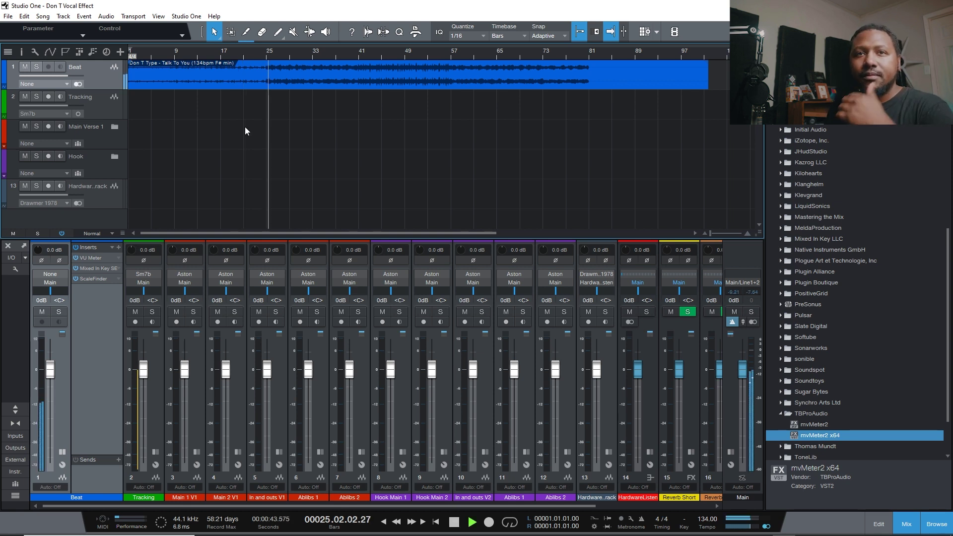
left_click(359, 55)
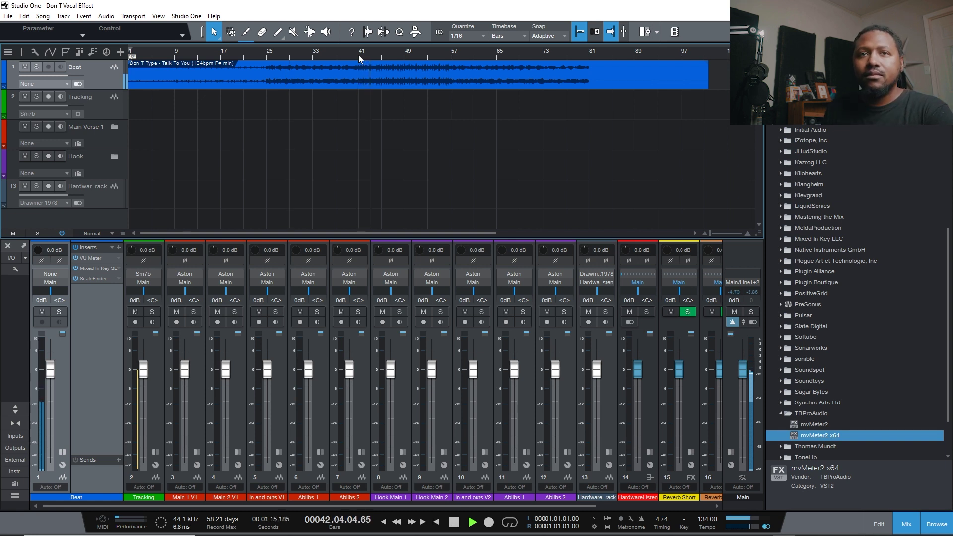
key("space")
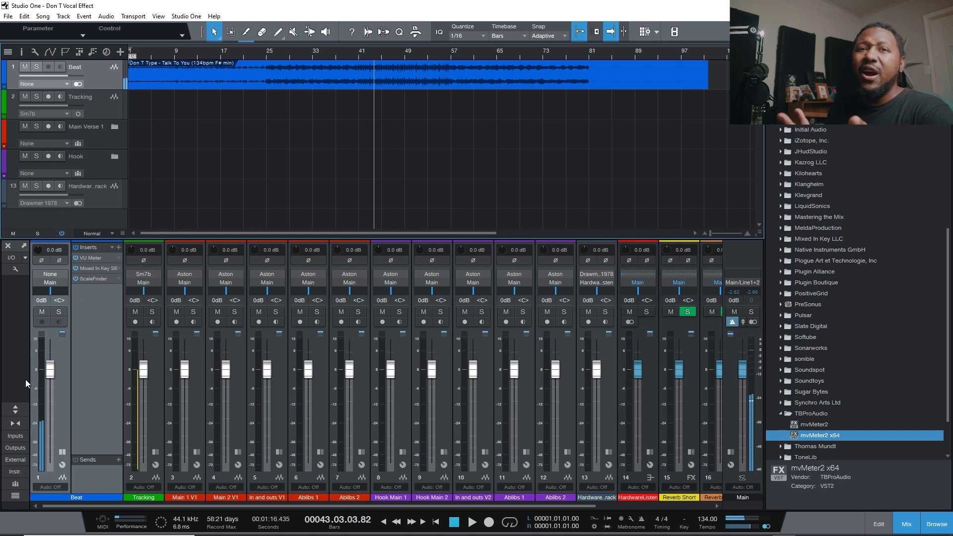
- Raise the Beat channel's input gain to +12.2 dB, audition it briefly, and reset the gain to 0 dB
mouse_move(40, 384)
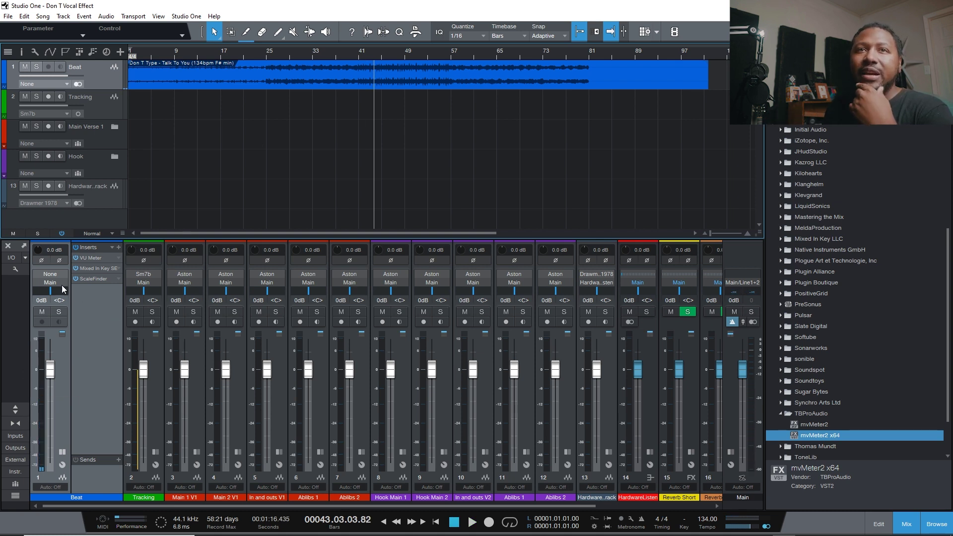
left_click_drag(37, 255, 37, 225)
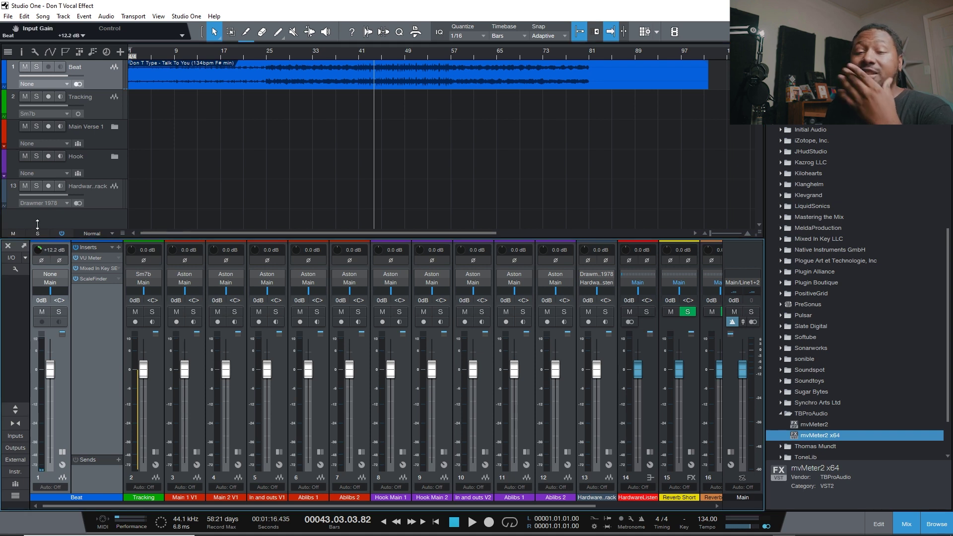
key("space")
key("space")
double_click(47, 255)
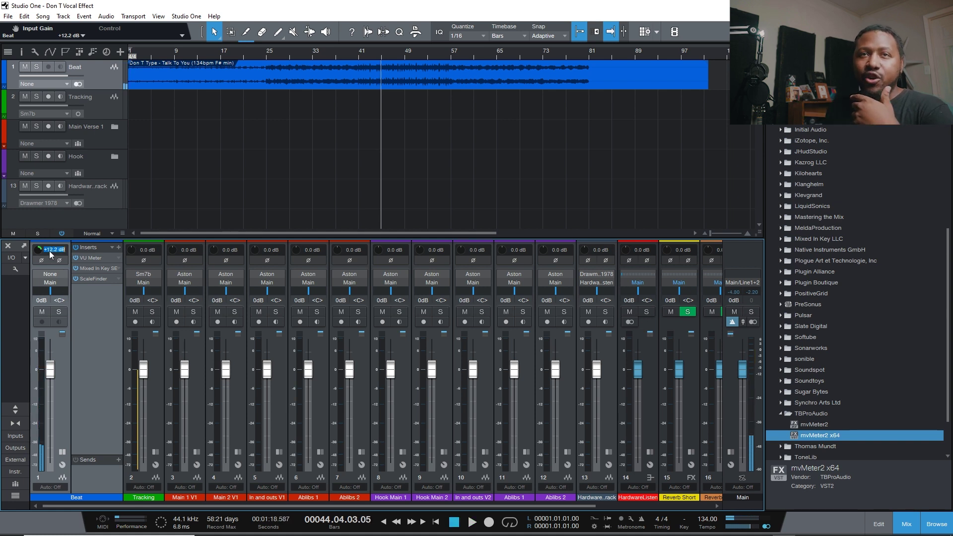
type("0")
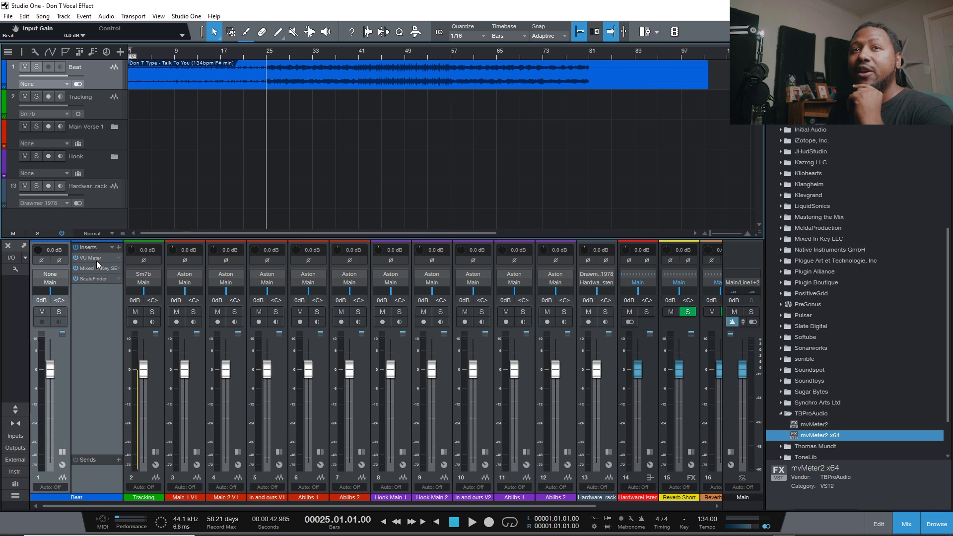
- Open the VU Meter insert on the Beat channel over the mixer and set its scale to 0
left_click(96, 260)
left_click_drag(410, 149, 368, 246)
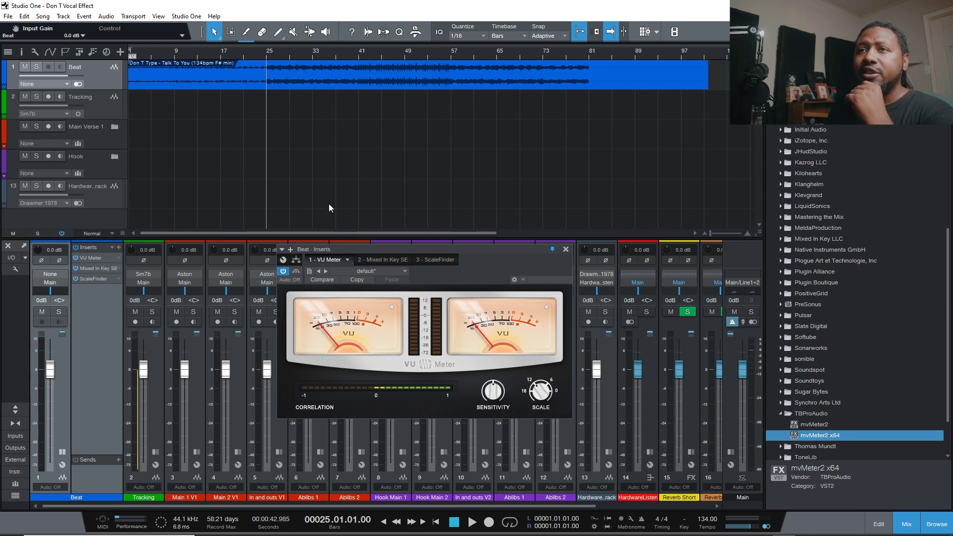
left_click_drag(366, 247, 335, 230)
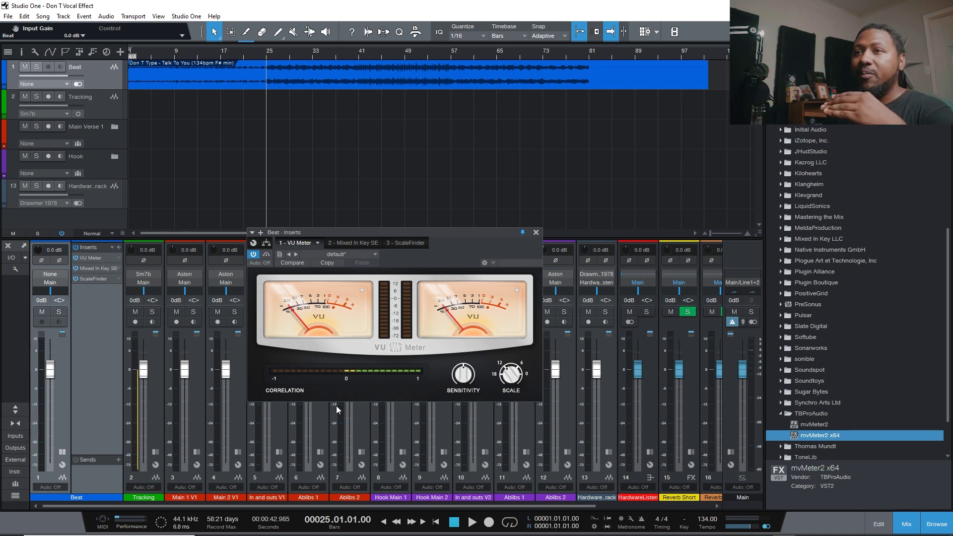
left_click_drag(508, 374, 491, 286)
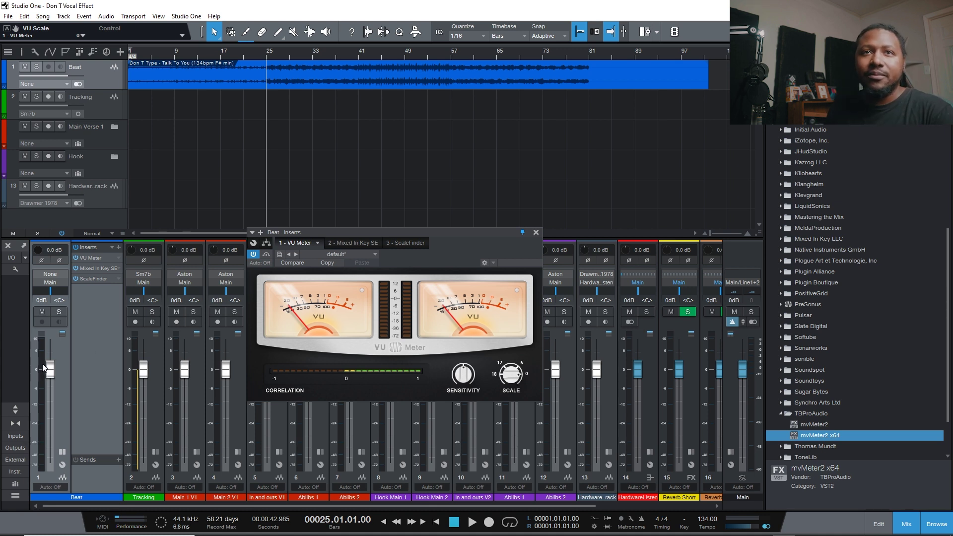
- Try lowering the Beat channel's input gain to -3.8 dB during playback, and reset it to 0 dB
key("space")
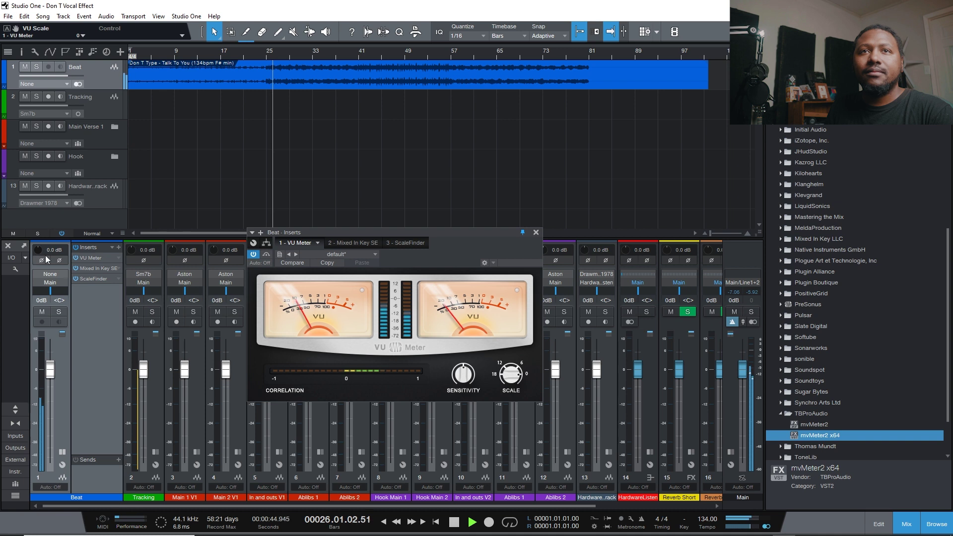
mouse_move(38, 250)
left_mouse_down()
mouse_move(38, 234)
mouse_move(51, 259)
left_mouse_up()
key("space")
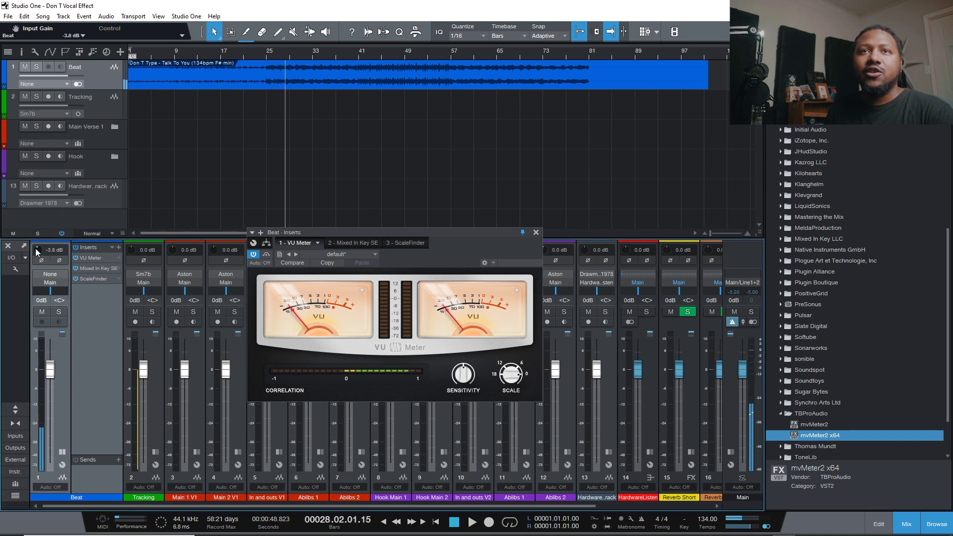
left_click(54, 250)
type("0")
key("Return")
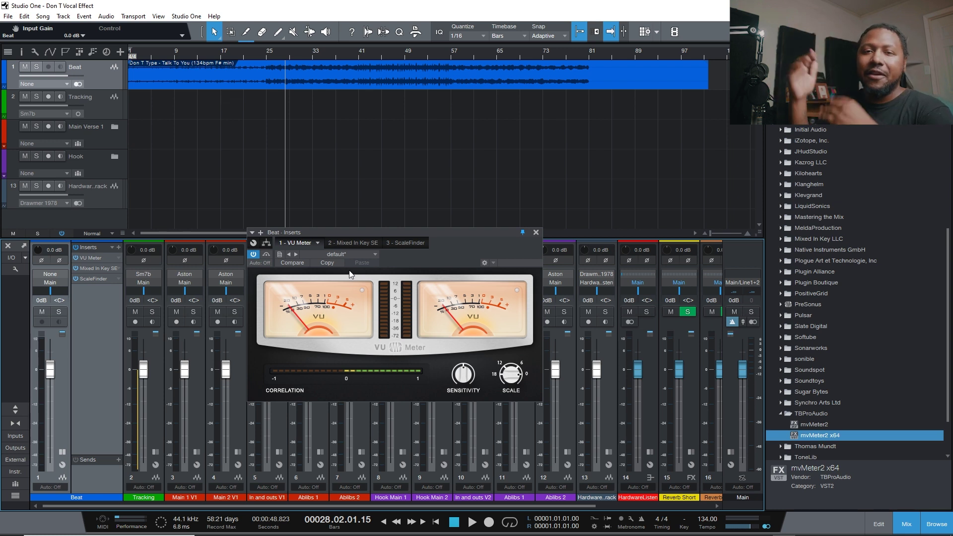
- Set the VU Meter's scale to 12 and play a short part of the beat to check the needles
left_click_drag(511, 374, 507, 305)
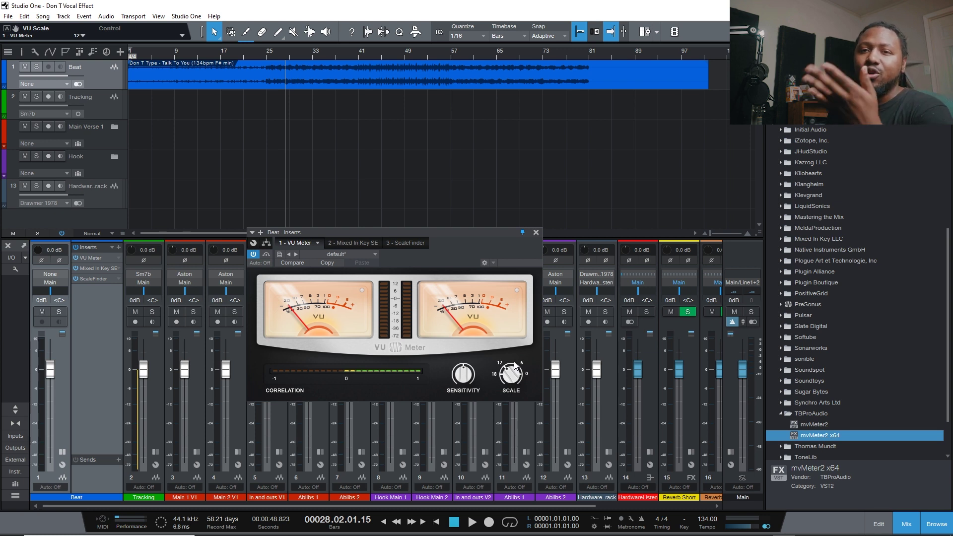
mouse_move(515, 366)
left_mouse_down()
mouse_move(514, 397)
mouse_move(514, 380)
left_mouse_up()
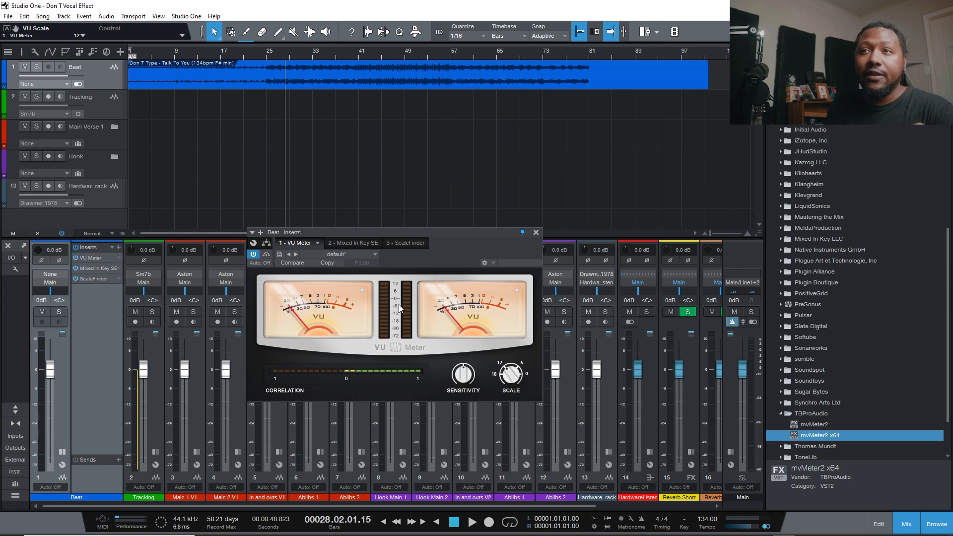
key("space")
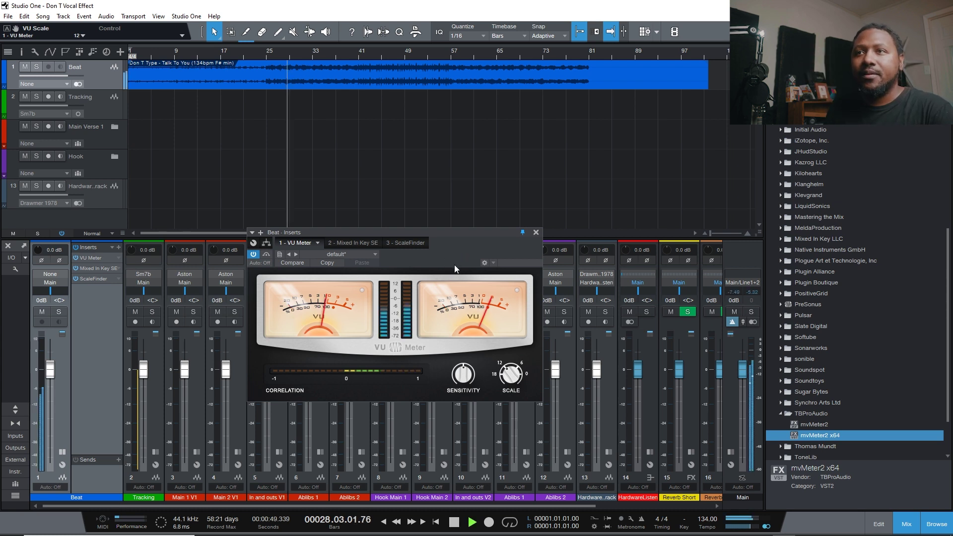
key("space")
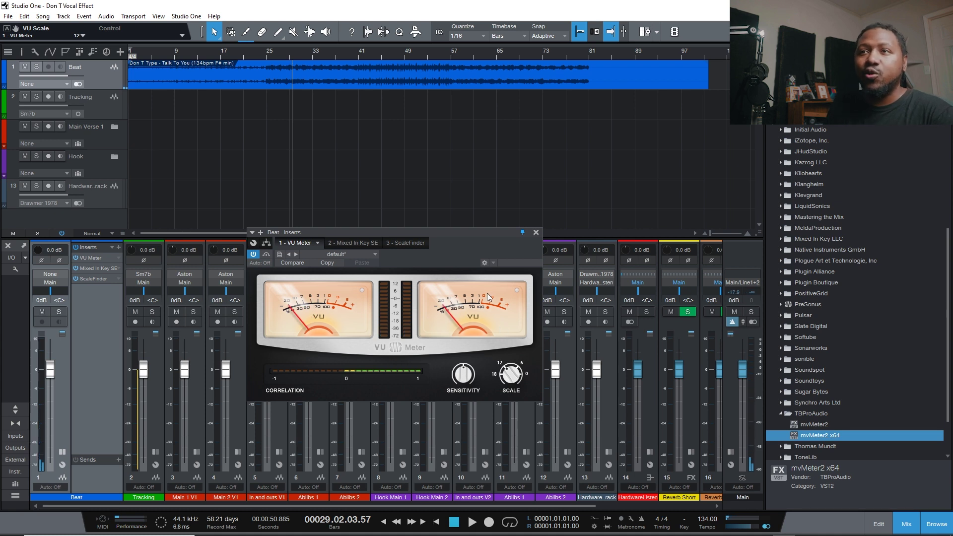
- Lower the Beat channel's input gain during playback and set it to exactly -6 dB
key("space")
left_click_drag(39, 254, 45, 259)
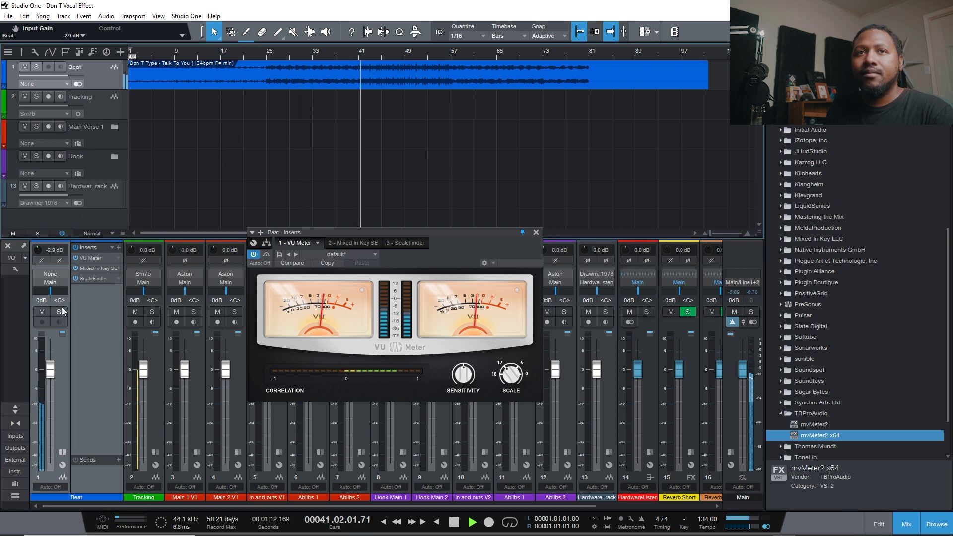
left_click_drag(39, 252, 49, 268)
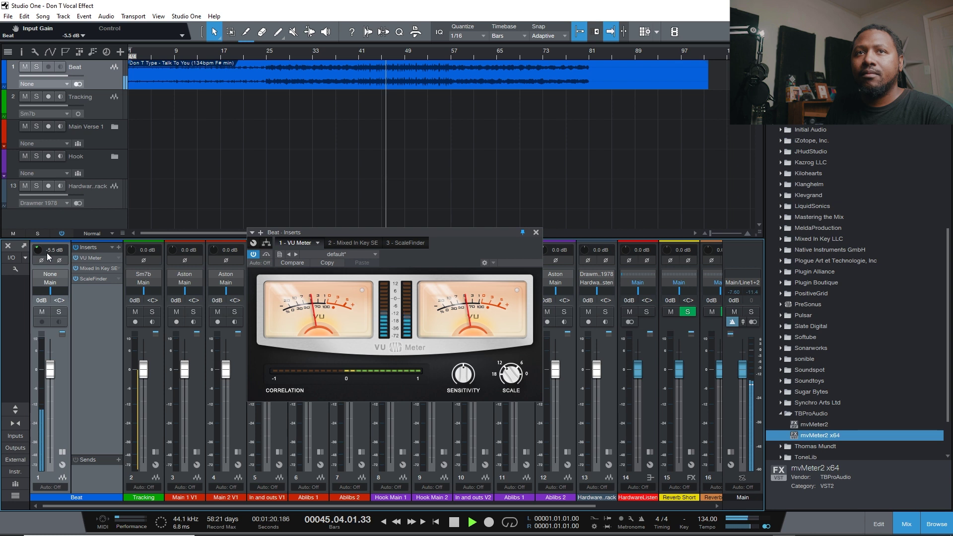
left_click(52, 252)
type("-6")
key("Return")
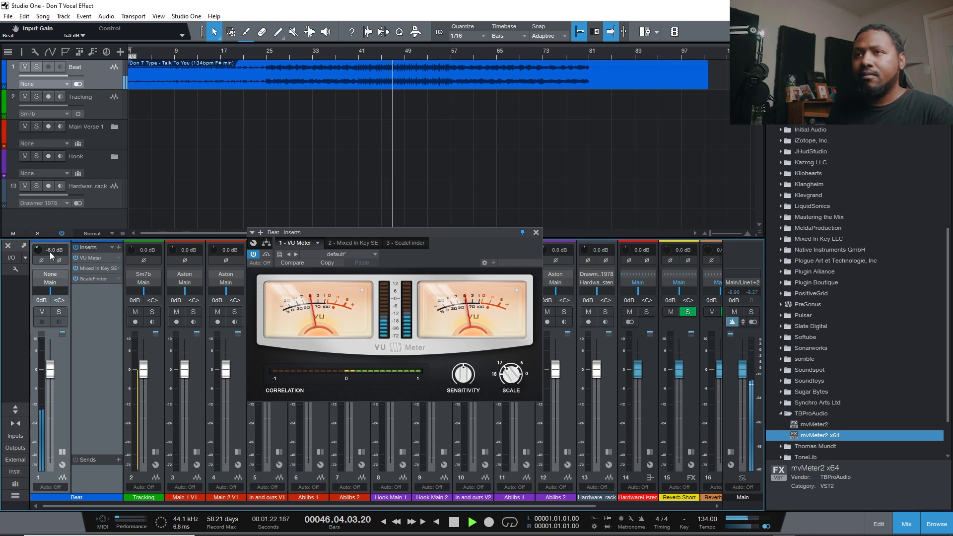
key("space")
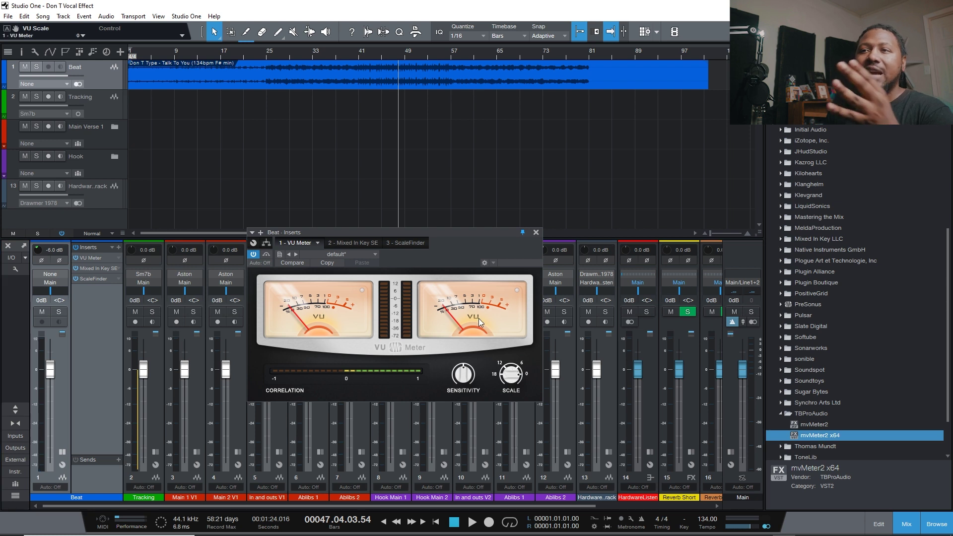
- Play the beat with the VU Meter's scale at 0 to compare the reading, and close the meter
key("space")
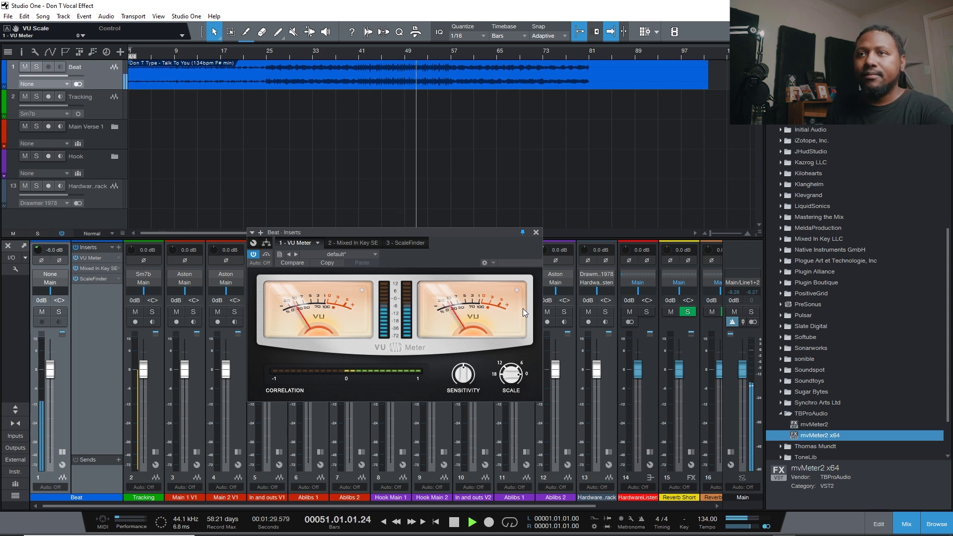
key("space")
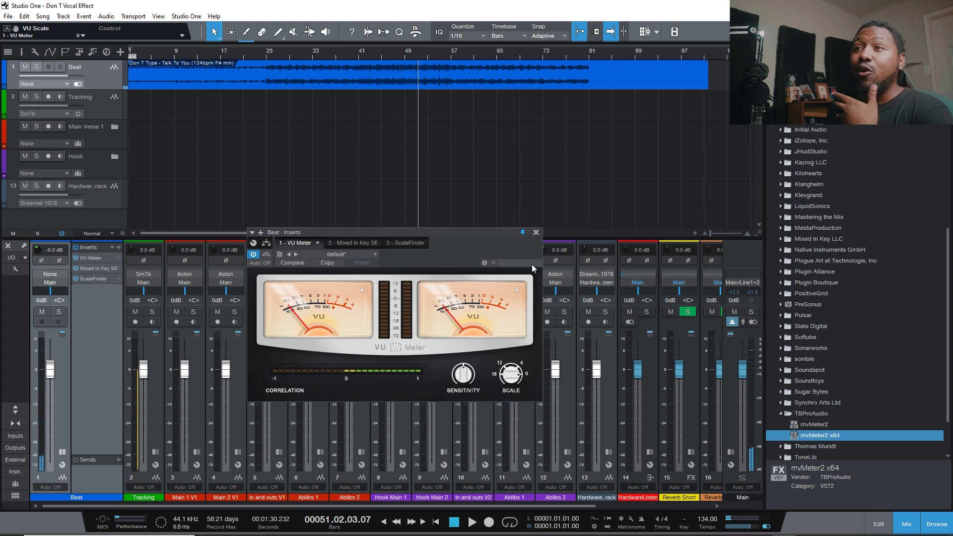
left_click(536, 233)
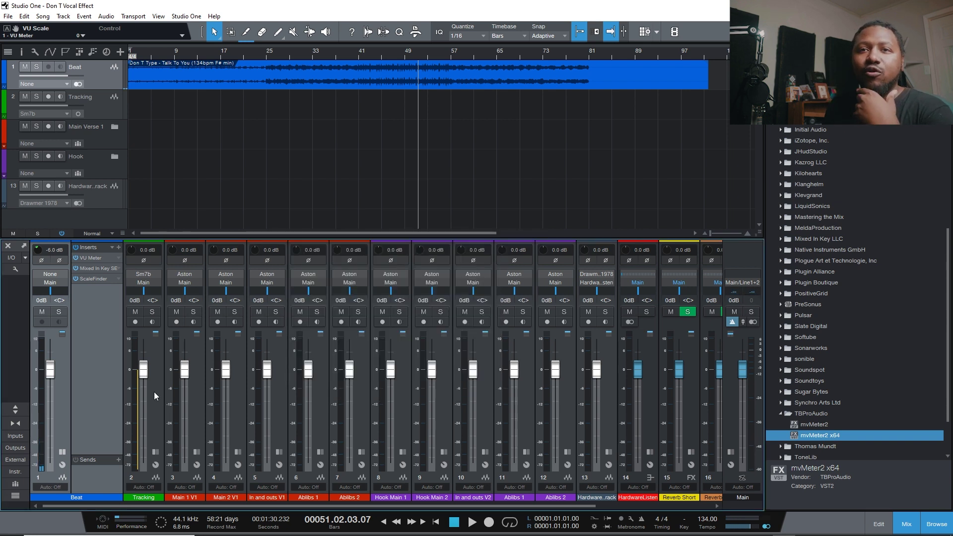
- Expand the Tracking channel to show its inserts and record a vocal take on it from bar 41 to about bar 46
left_click(155, 451)
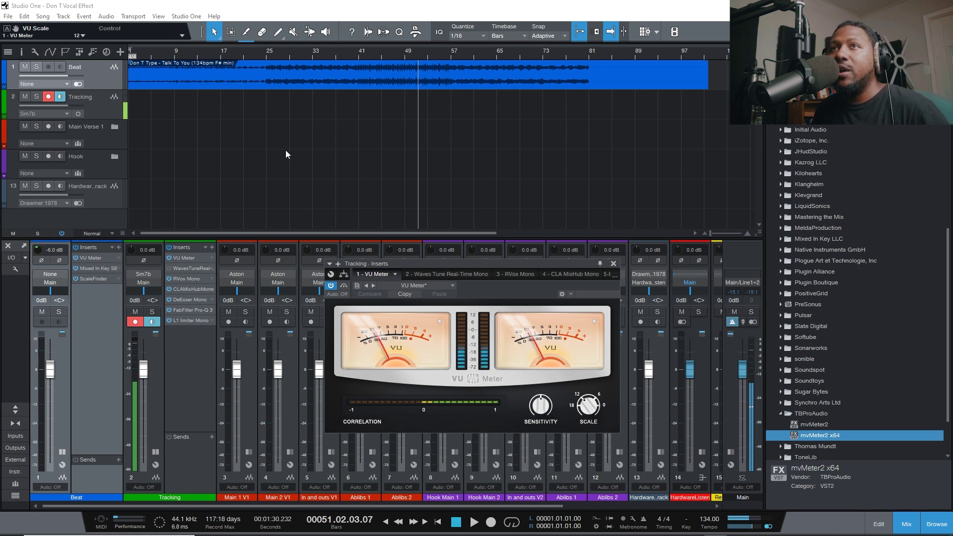
left_click(357, 59)
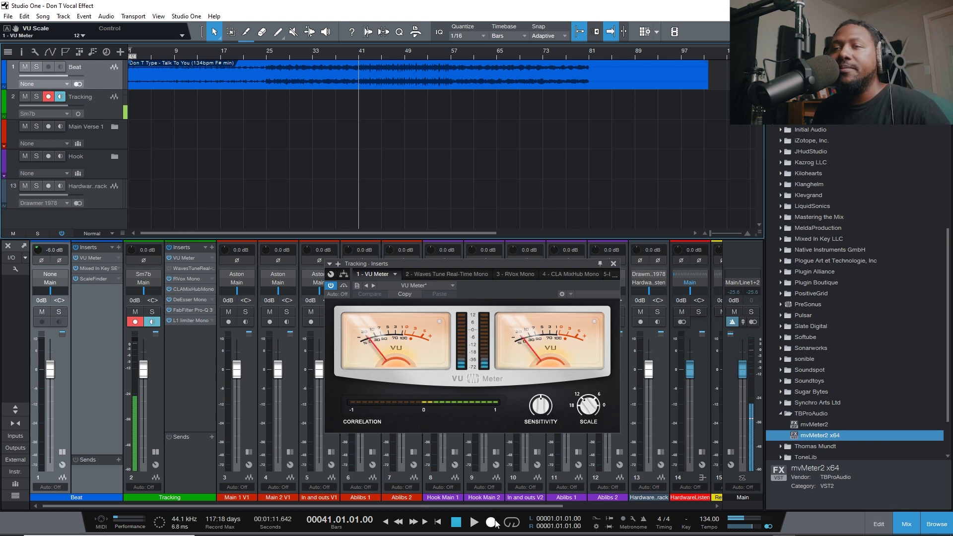
key("space")
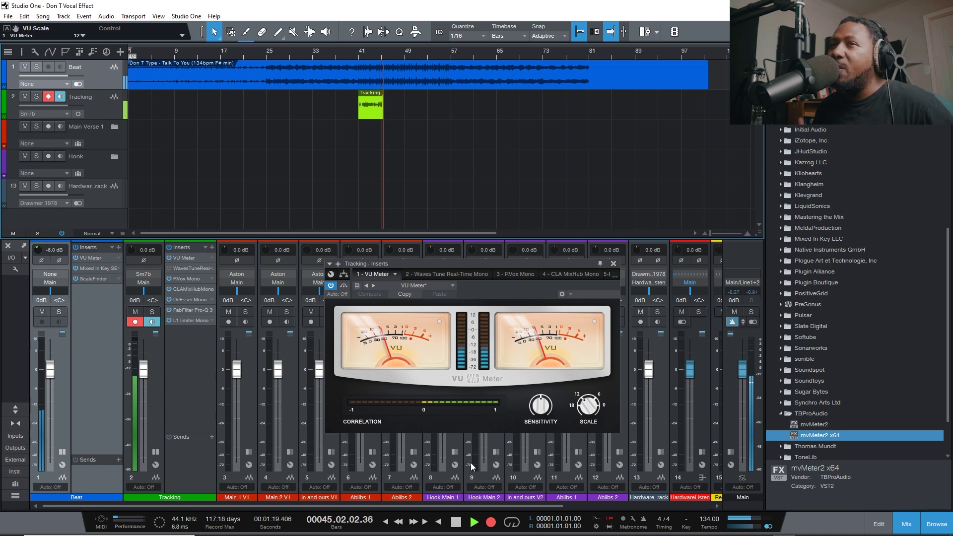
key("space")
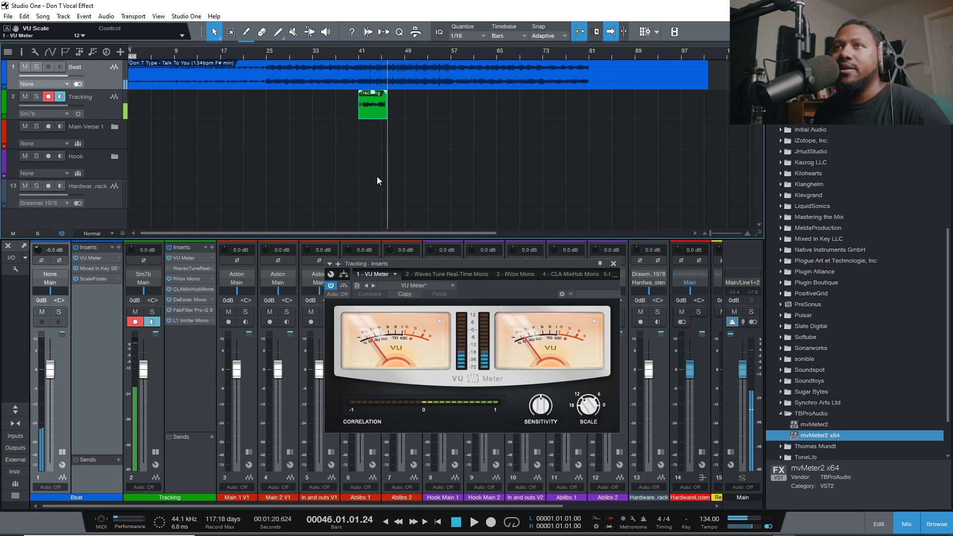
- Enlarge the Tracking track to inspect the recorded vocal's waveform and play the take from bar 41
scroll(391, 50, "up", 5)
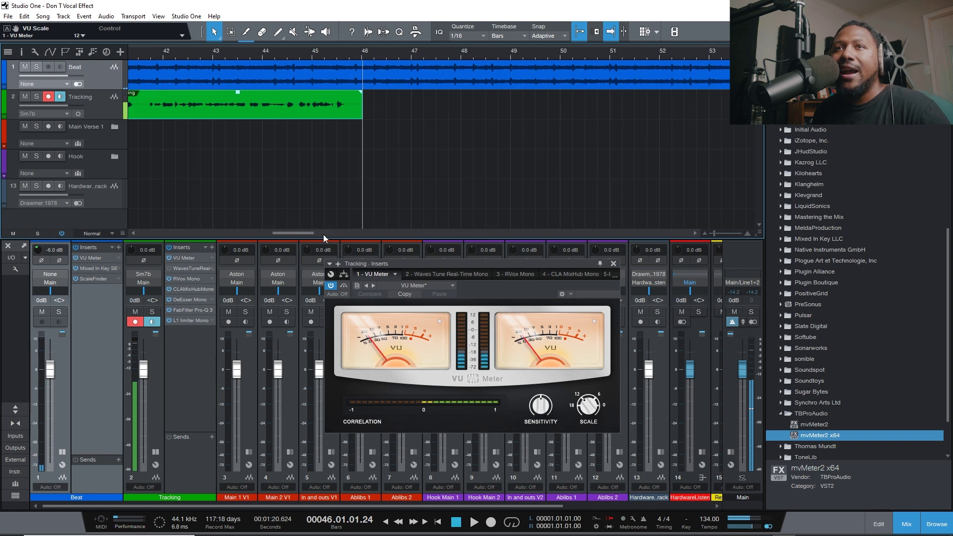
left_click_drag(282, 234, 268, 234)
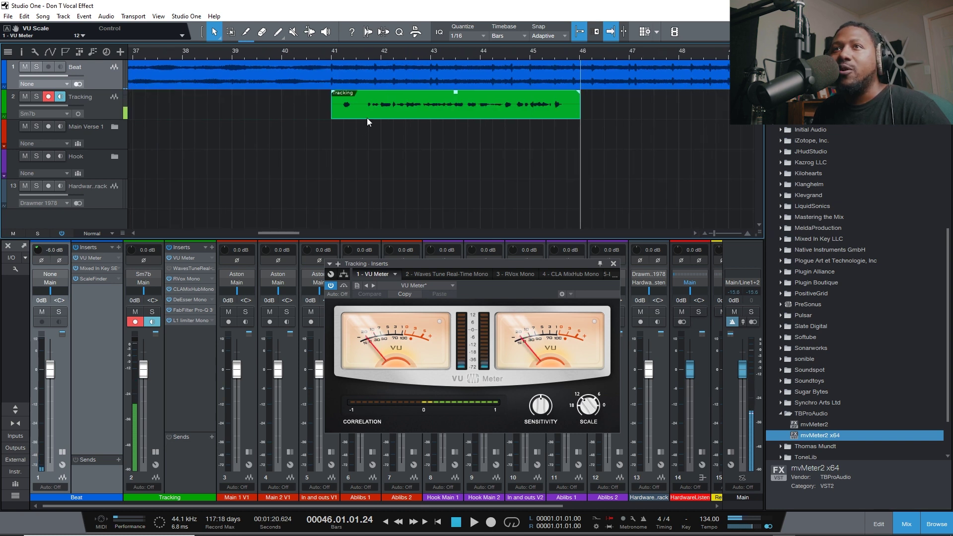
left_click_drag(85, 119, 86, 195)
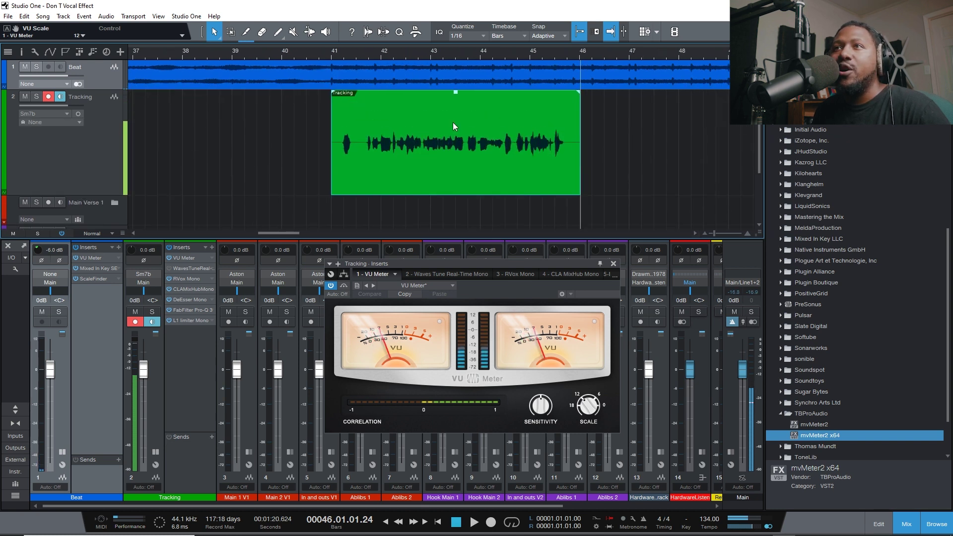
left_click(330, 53)
key("space")
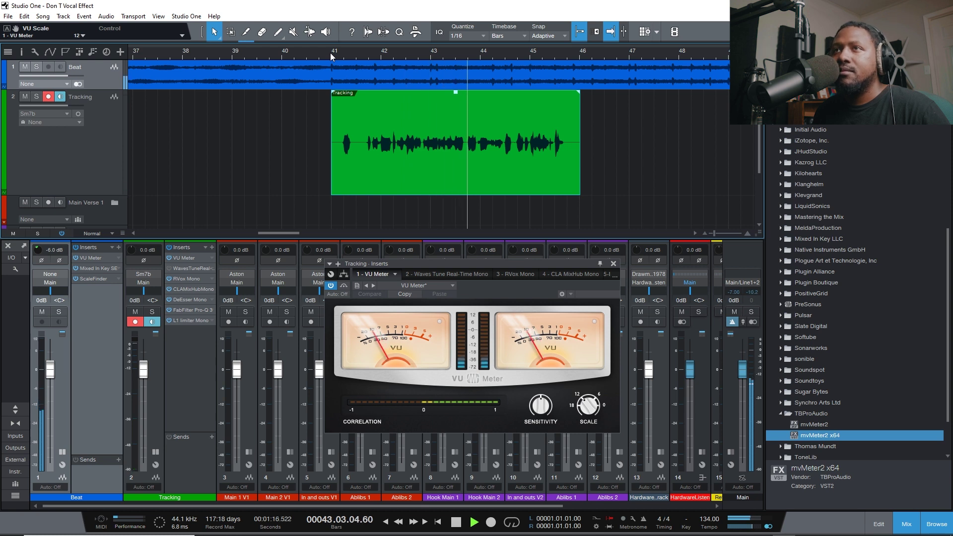
key("space")
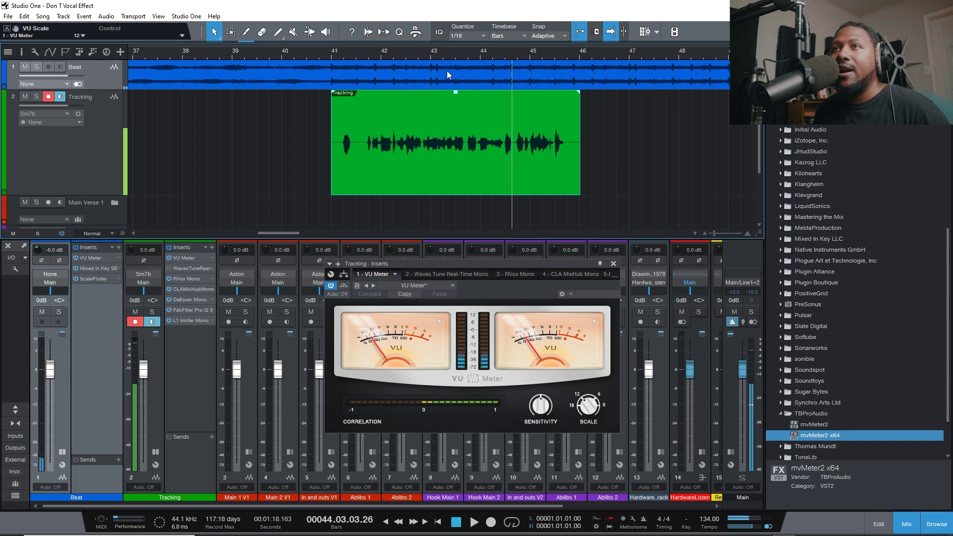
- Raise the clip gain of the recorded vocal on the Tracking track and play it from just before bar 41
left_click_drag(455, 92, 450, 81)
left_click(319, 55)
key("space")
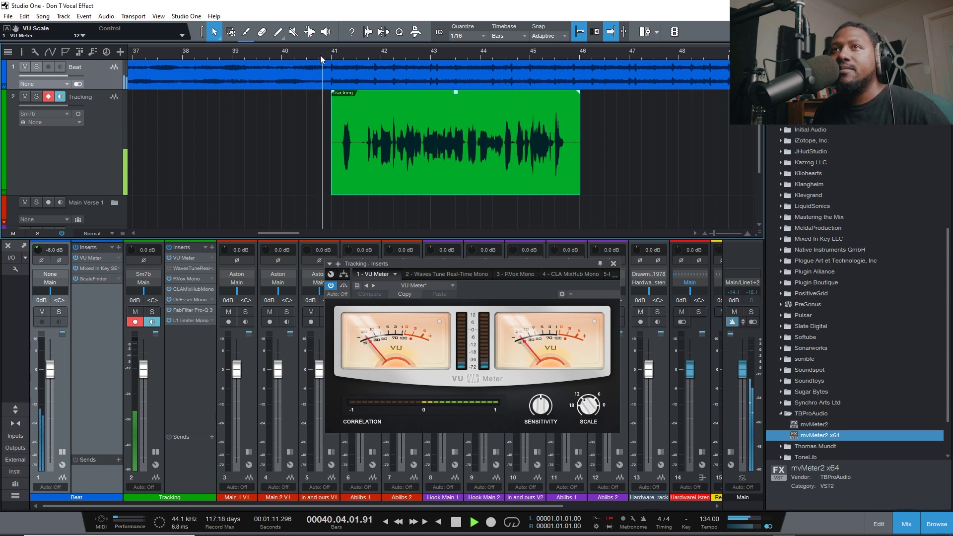
- Fine-tune the clip gain of the recorded vocal on the Tracking track during playback and stop the playback
left_click_drag(455, 92, 453, 88)
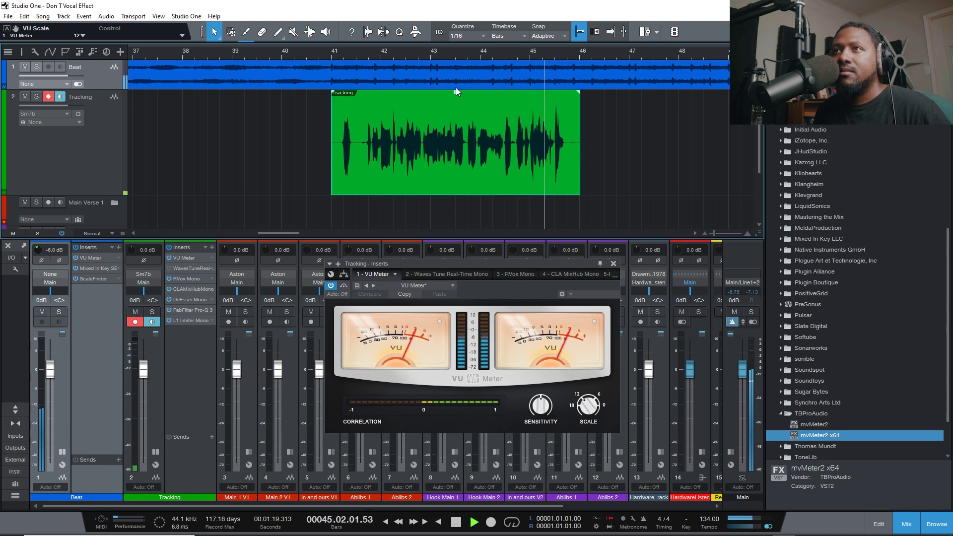
key("space")
left_click_drag(455, 97, 459, 114)
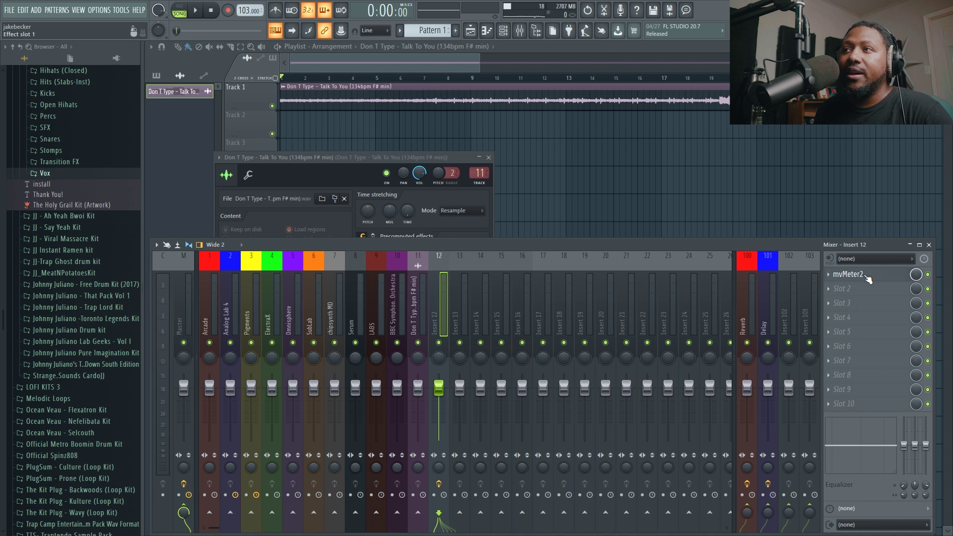
- Switch to FL Studio and set mvMeter2 on mixer Insert 12 to a reference level of -12 dB and the Retro skin
left_click(867, 278)
left_click_drag(445, 291, 429, 270)
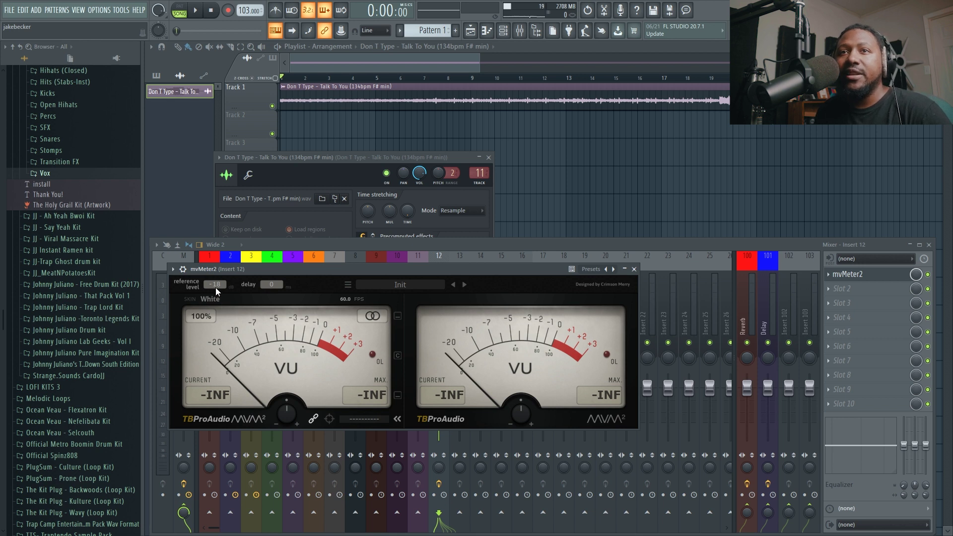
scroll(225, 281, "down", 5)
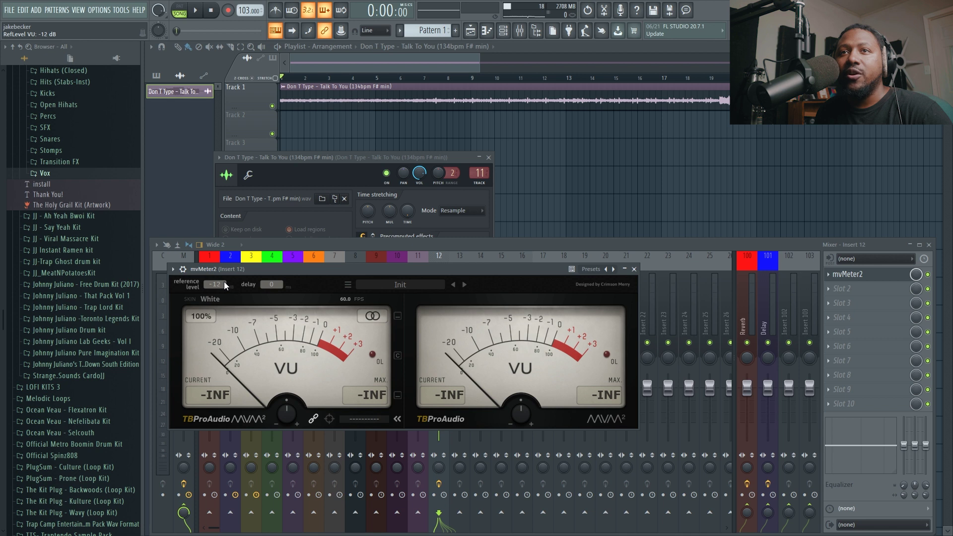
left_click(210, 299)
left_click(226, 344)
left_click_drag(363, 271, 430, 333)
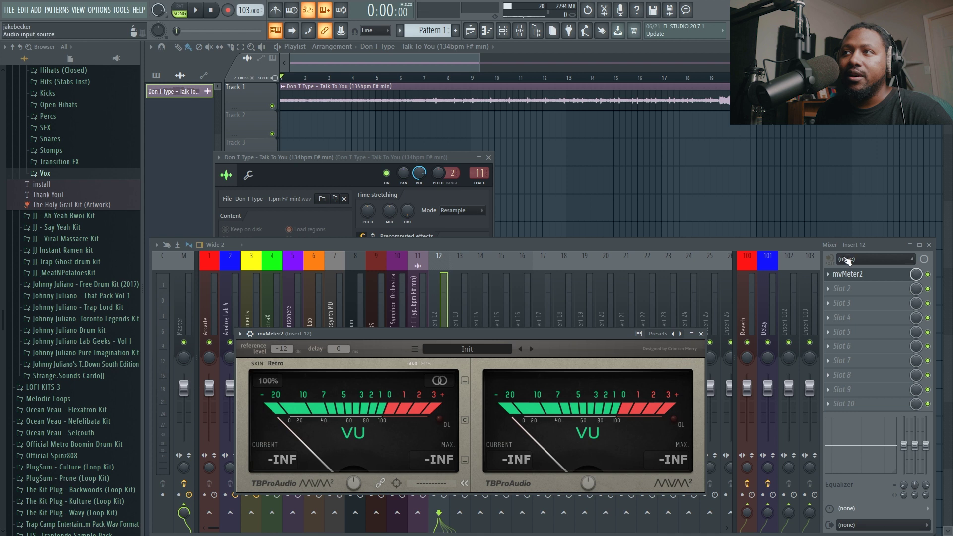
- Set Insert 12's audio input to mono Mic/Line/Inst 1 and check the live mic level in mvMeter2, with its gain link off
left_click(855, 259)
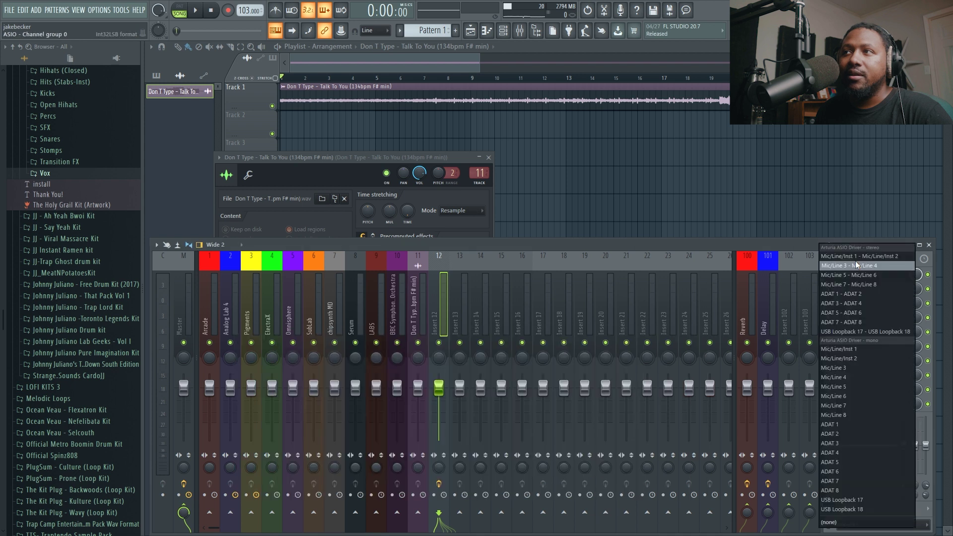
left_click(847, 349)
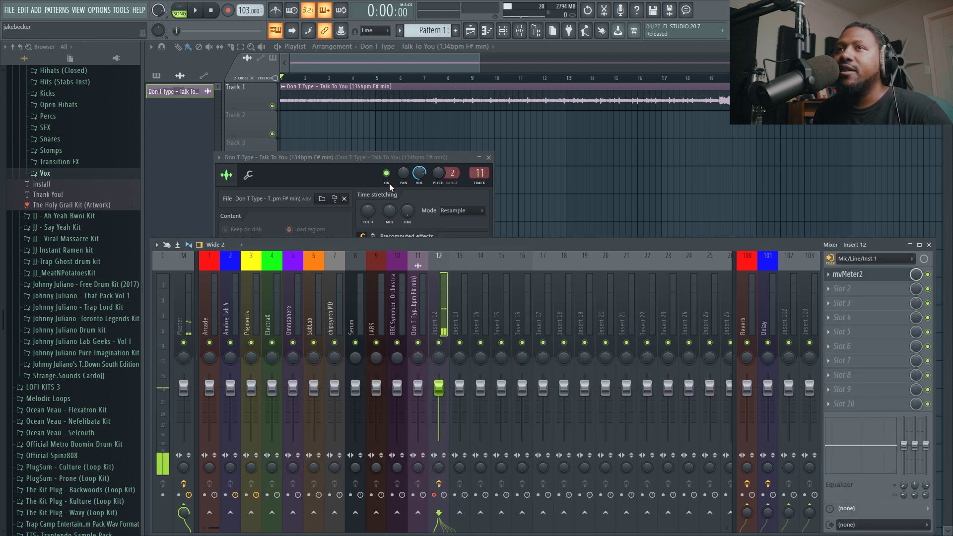
left_click(844, 276)
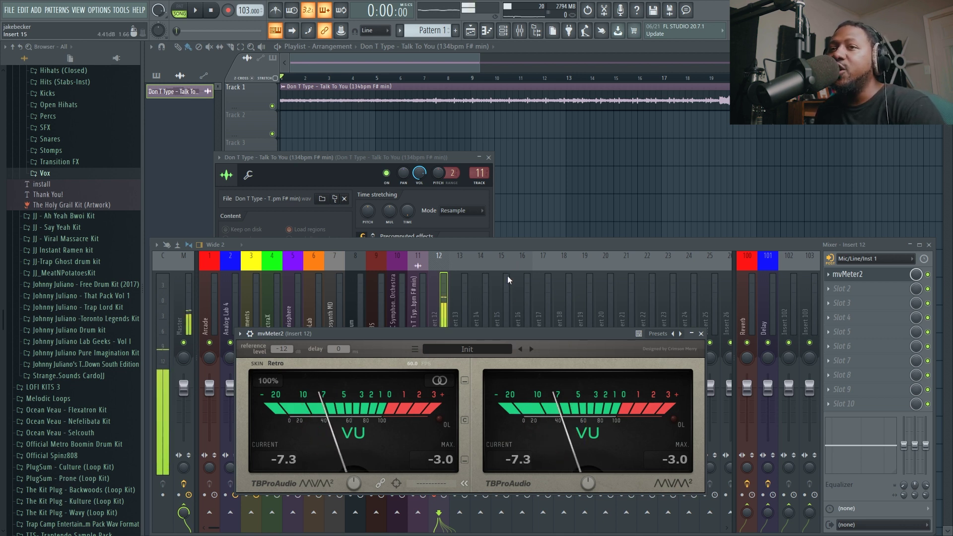
left_click(382, 481)
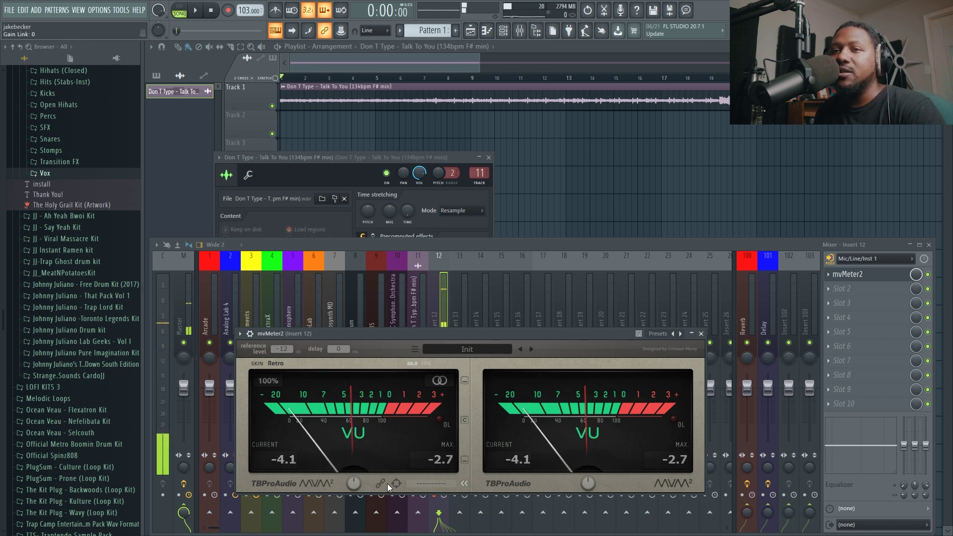